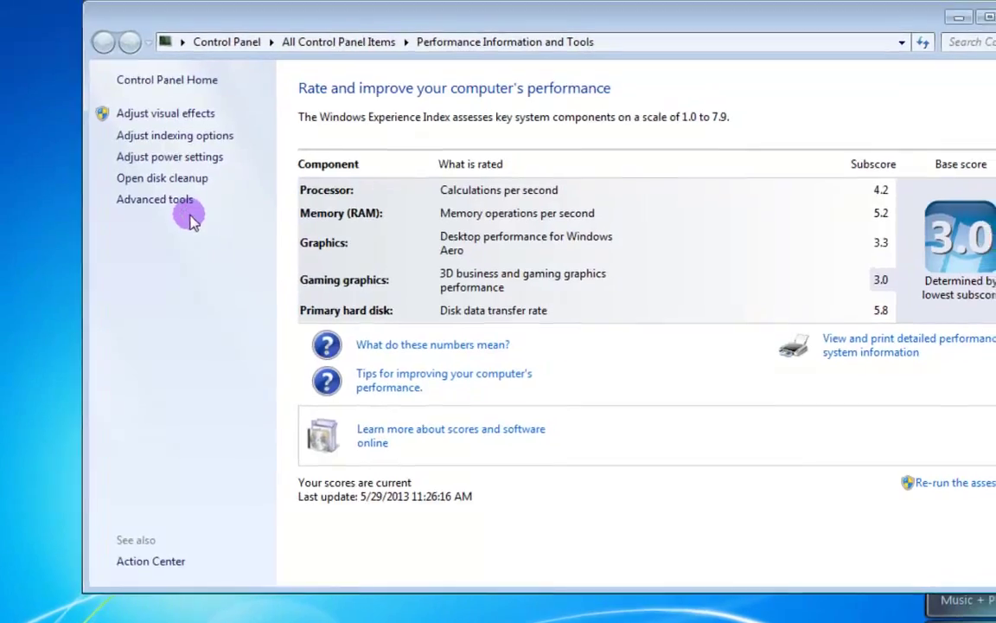
Limit the custom visual effects to desktop composition, thumbnails instead of icons, and visual styles on windows and buttons, and close Performance Information and Tools
click(190, 114)
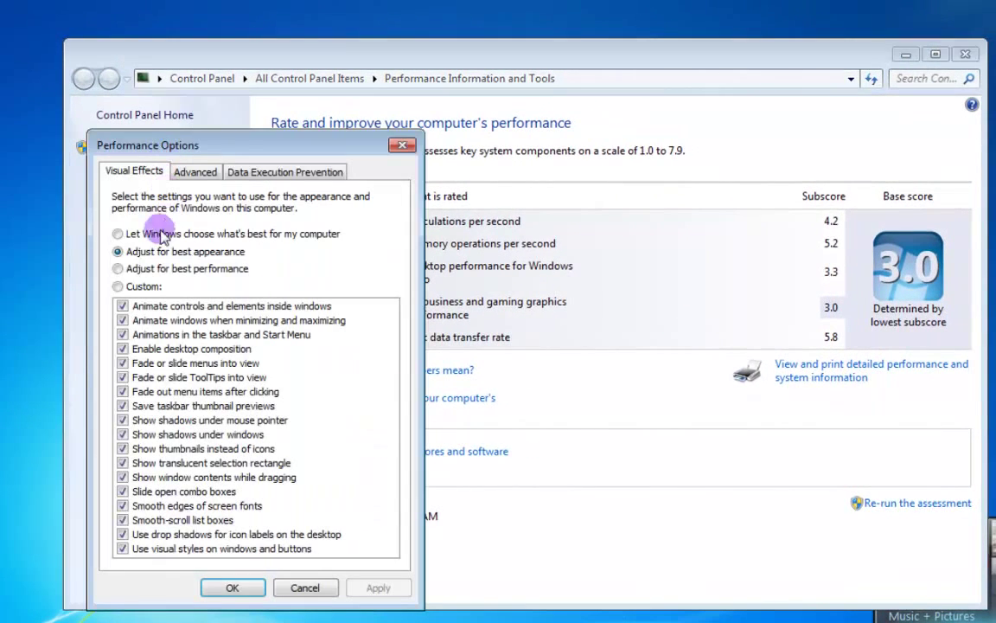
click(157, 271)
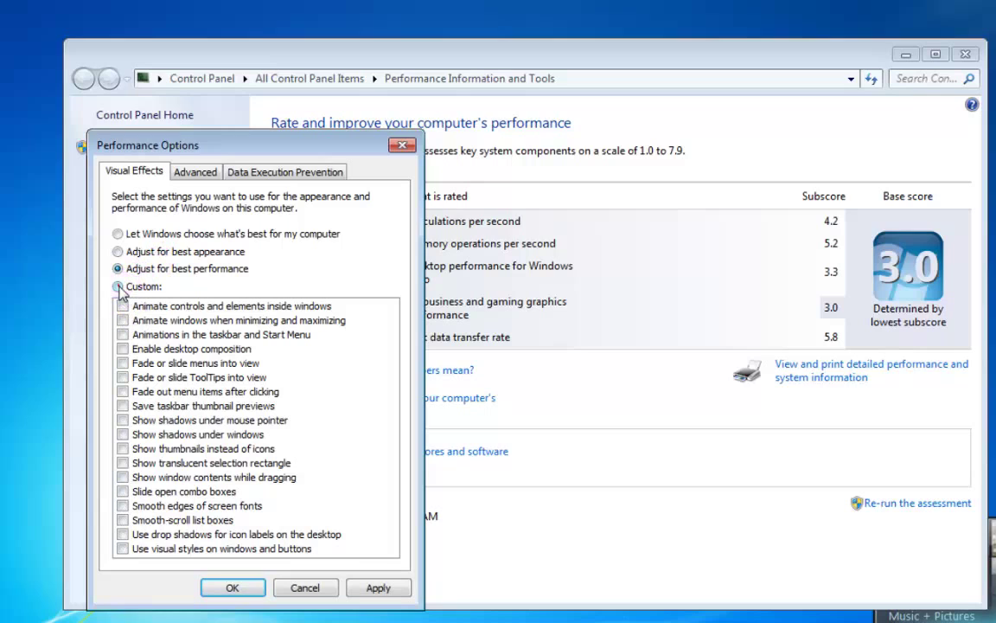
click(122, 348)
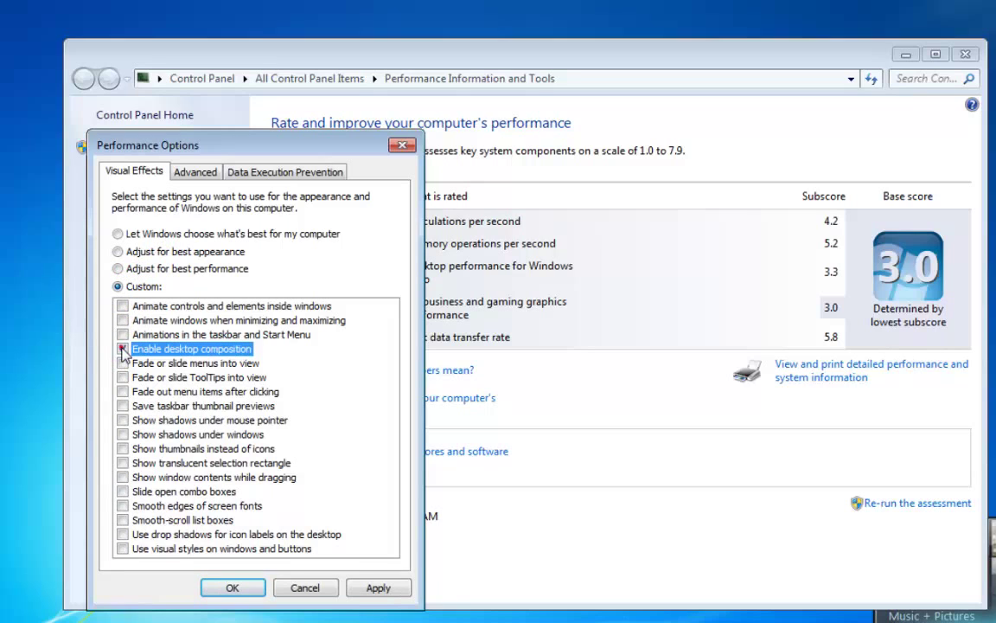
click(122, 448)
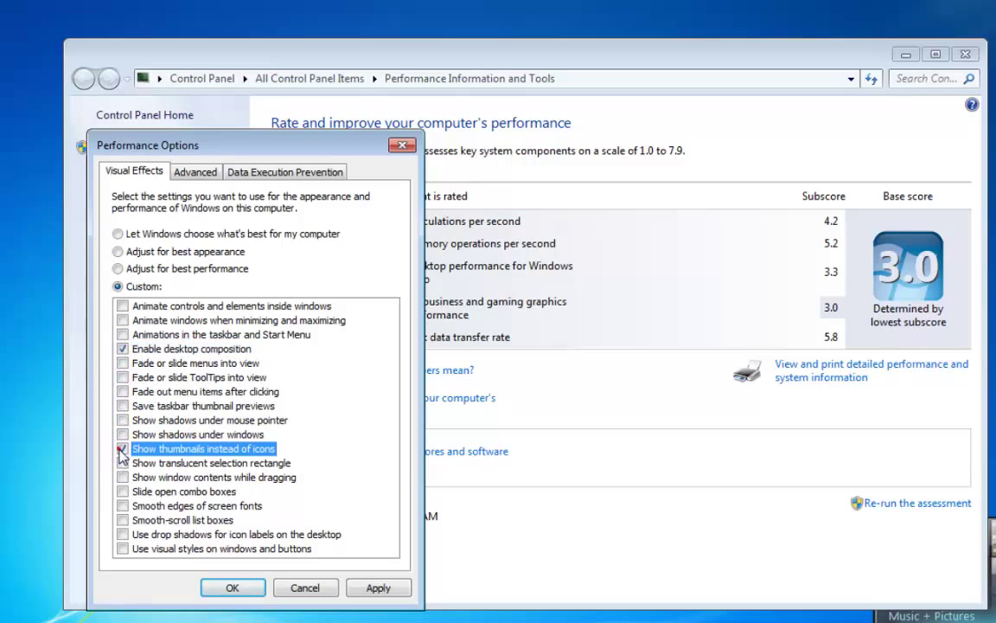
click(120, 549)
click(372, 588)
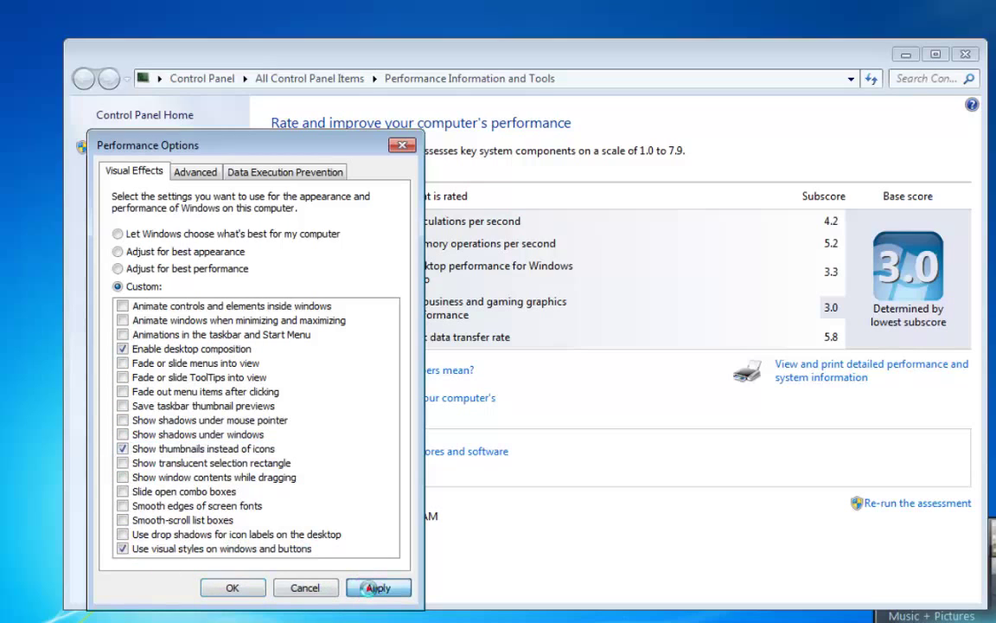
click(233, 587)
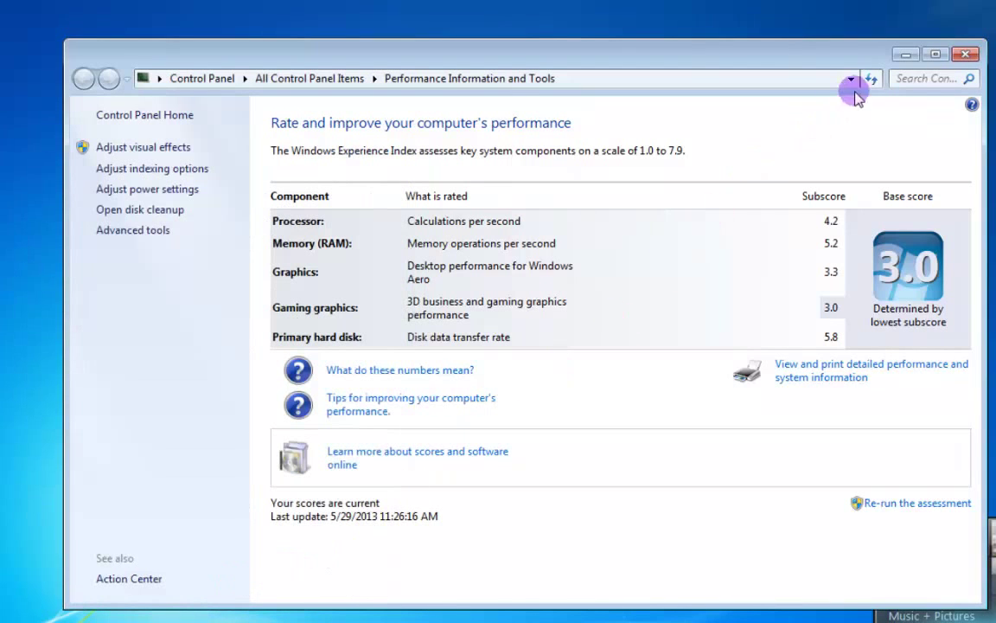
click(966, 55)
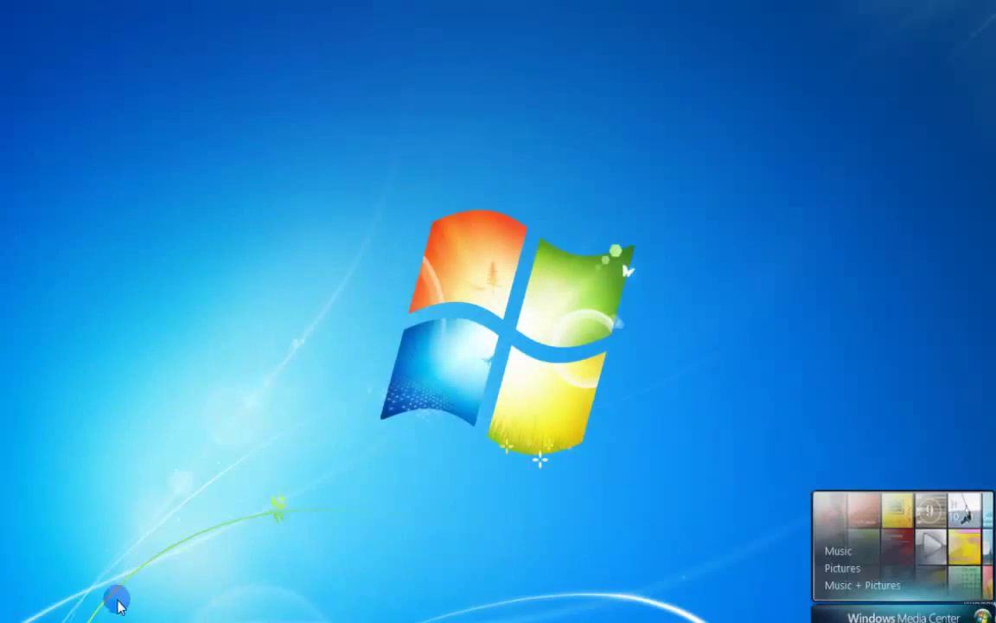
Open Windows Explorer and enable the folder option "Use check boxes to select items"
click(127, 620)
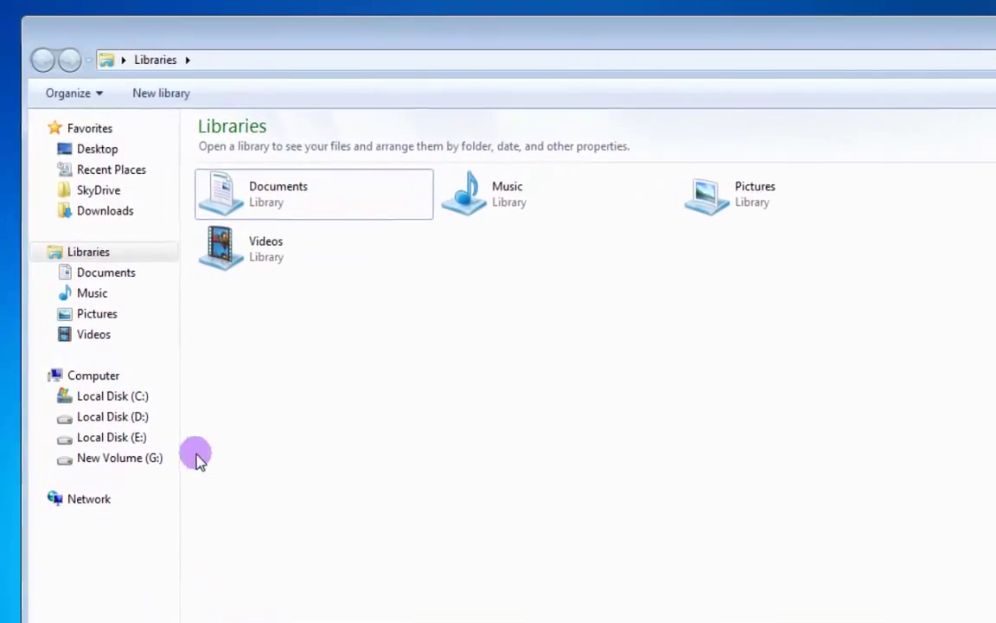
click(97, 92)
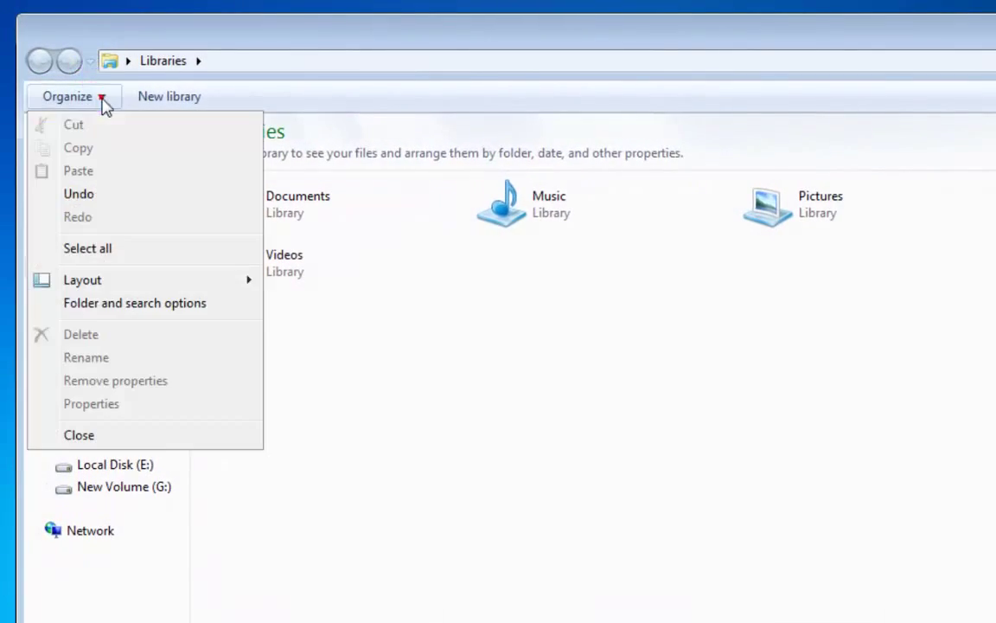
click(185, 302)
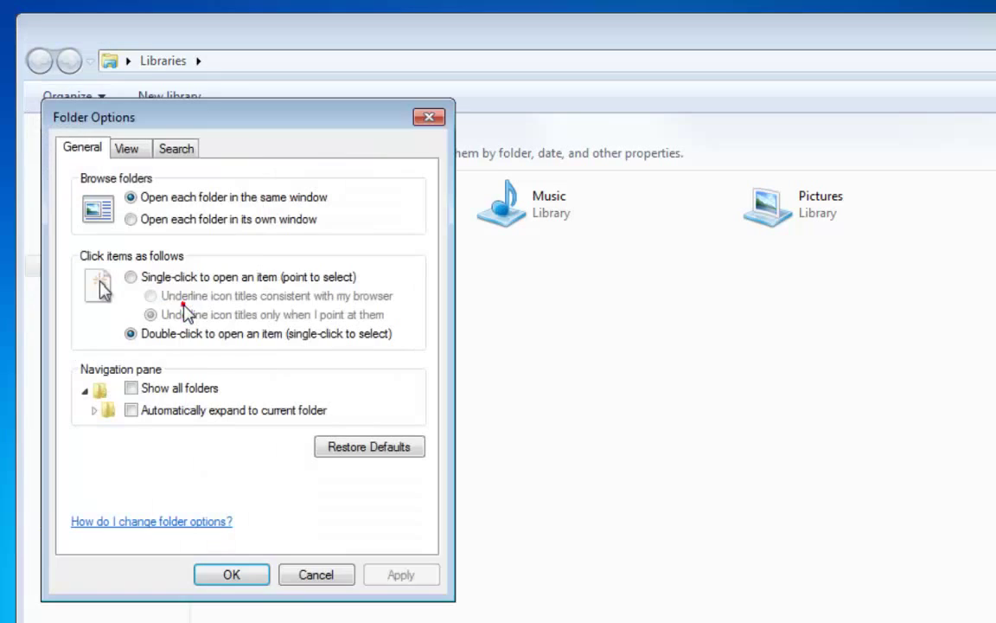
click(139, 157)
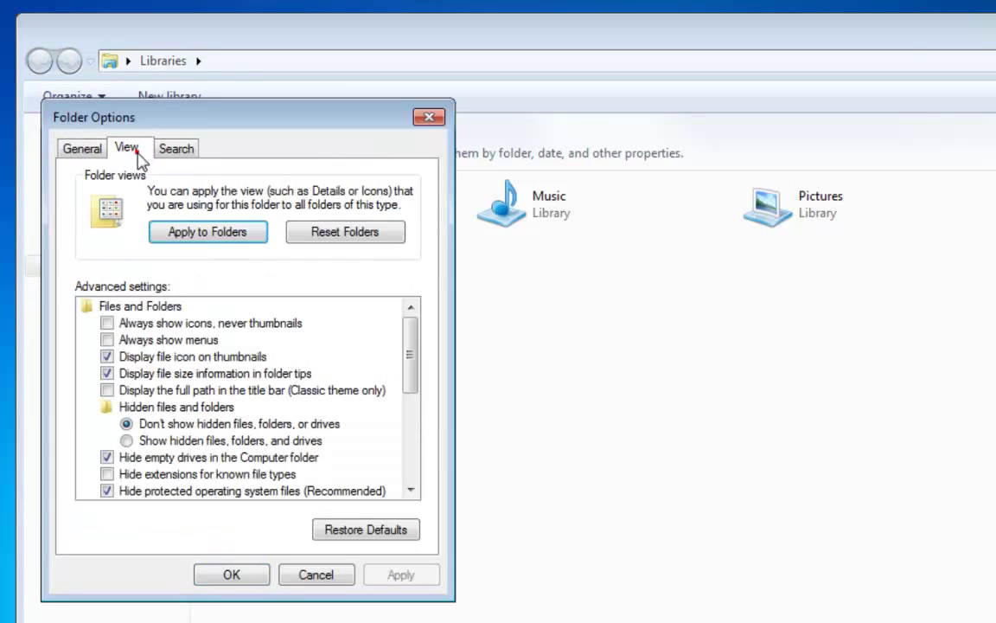
drag(412, 345, 412, 416)
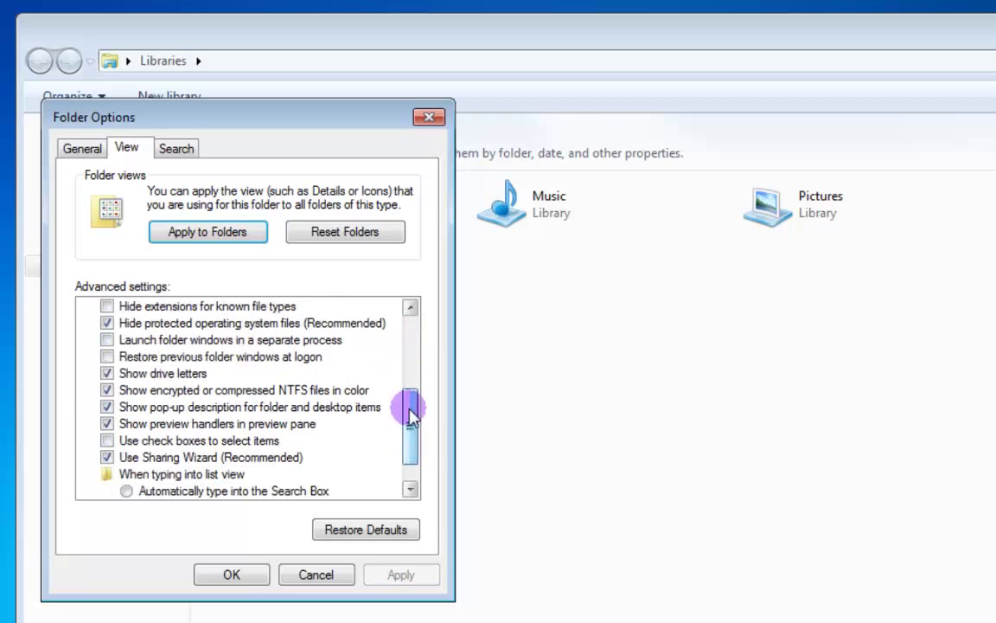
click(106, 440)
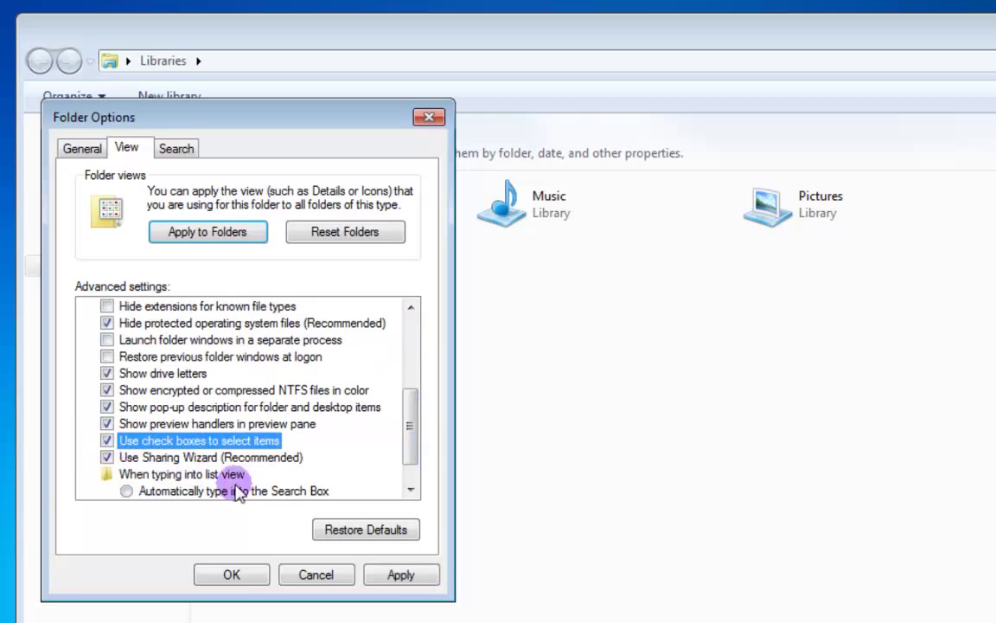
click(398, 574)
click(239, 574)
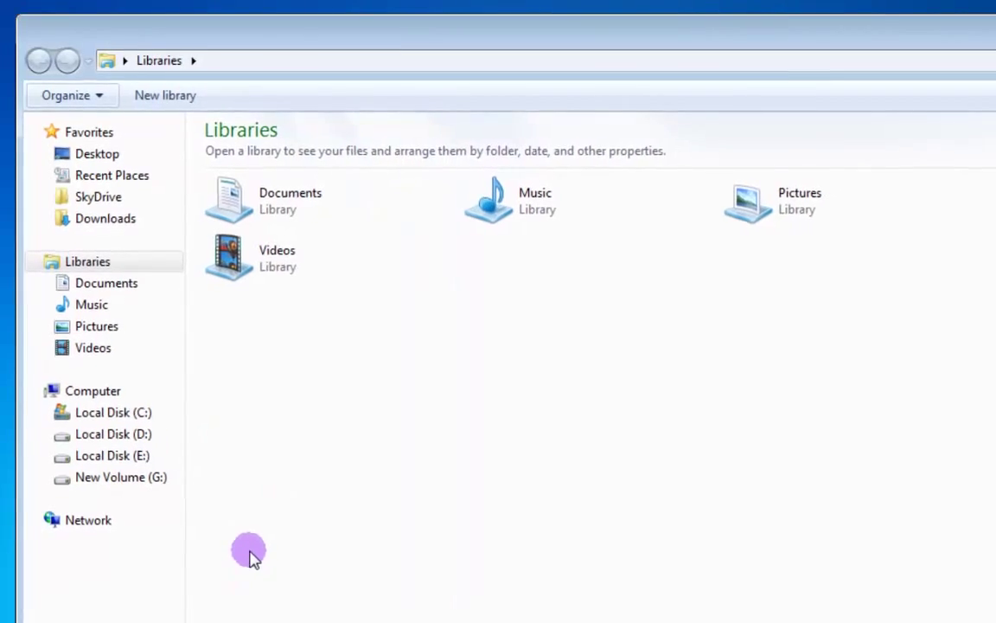
Select the Documents, Music and Pictures libraries together using their check boxes
click(200, 189)
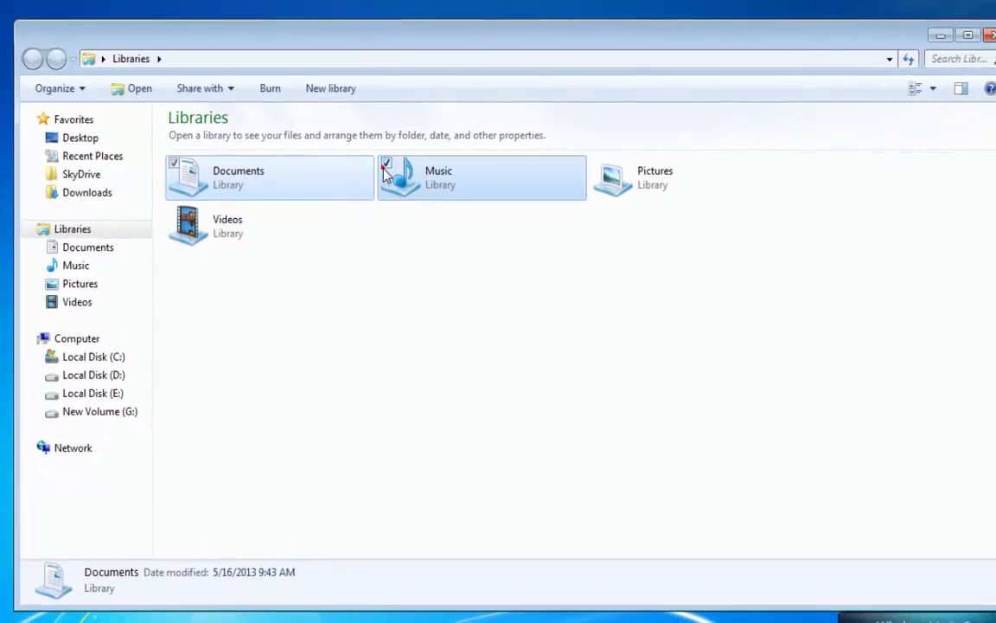
click(387, 166)
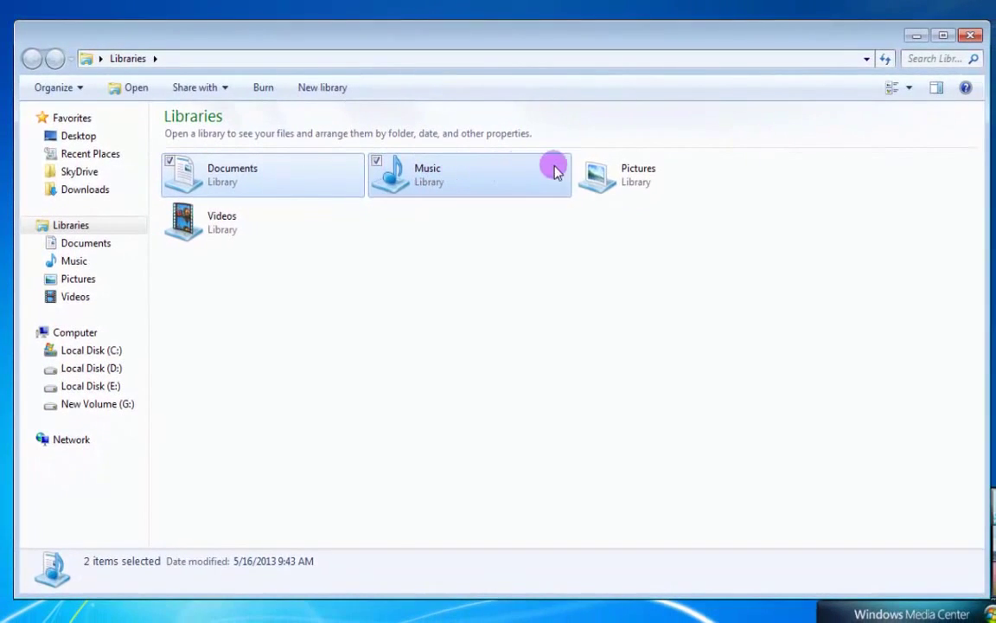
click(598, 166)
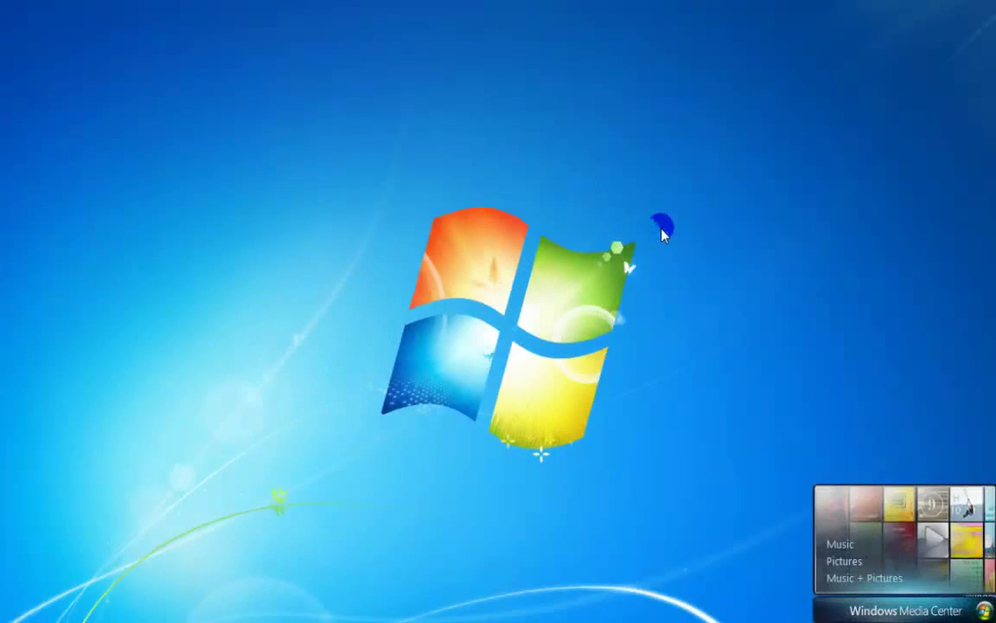
Launch the Registry Editor with regedit and go to the key HKEY_CURRENT_USER\Control Panel\Mouse
key(super+r)
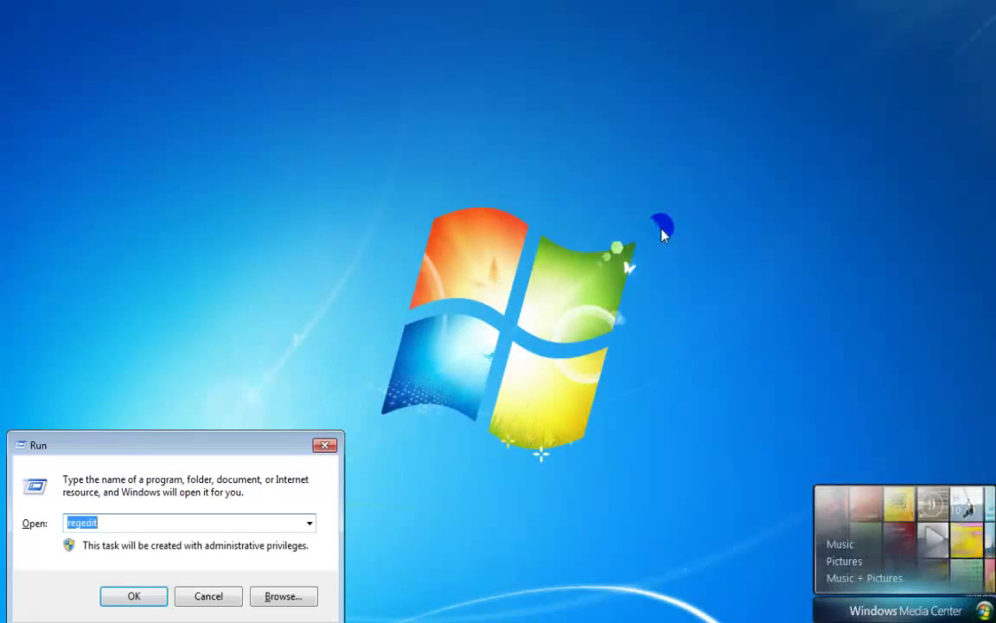
click(111, 522)
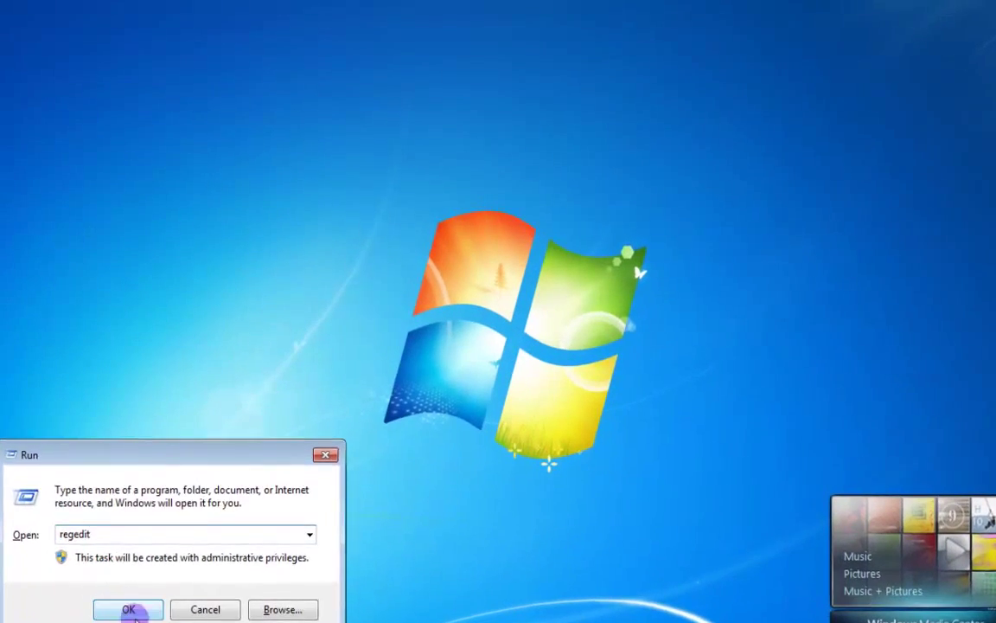
click(130, 610)
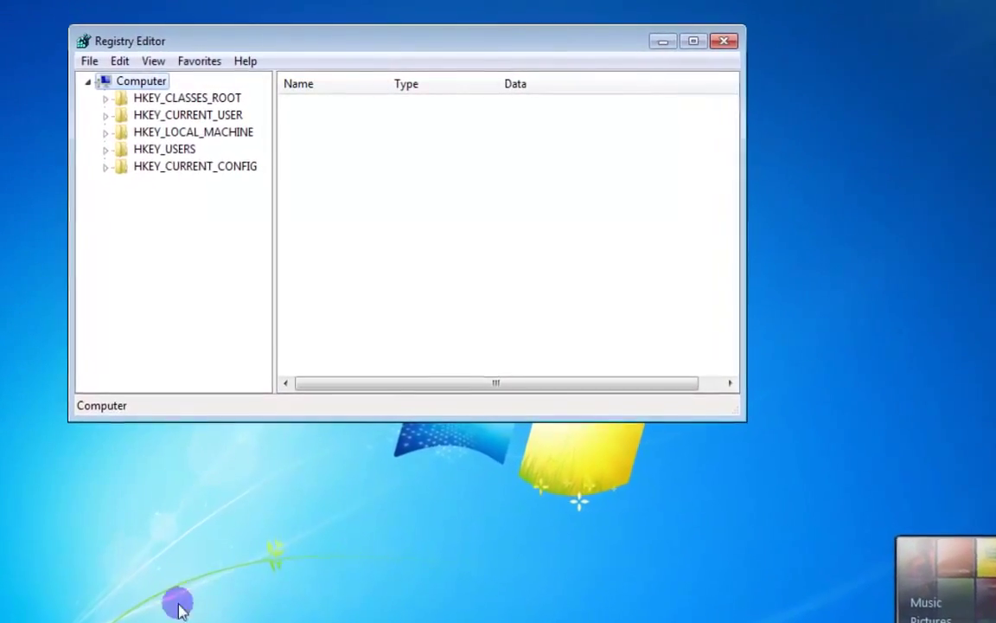
click(99, 116)
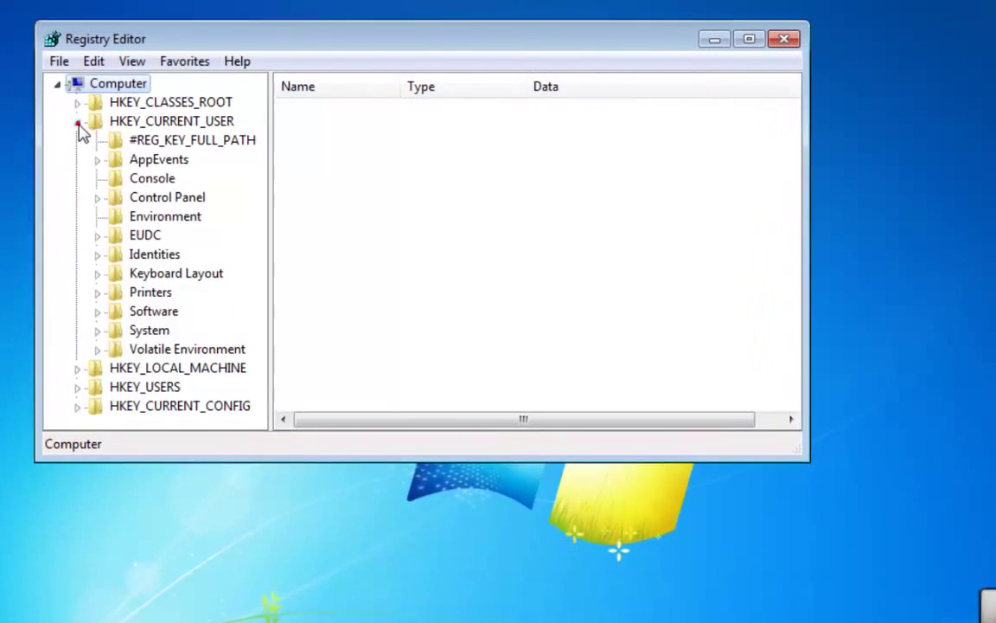
click(95, 199)
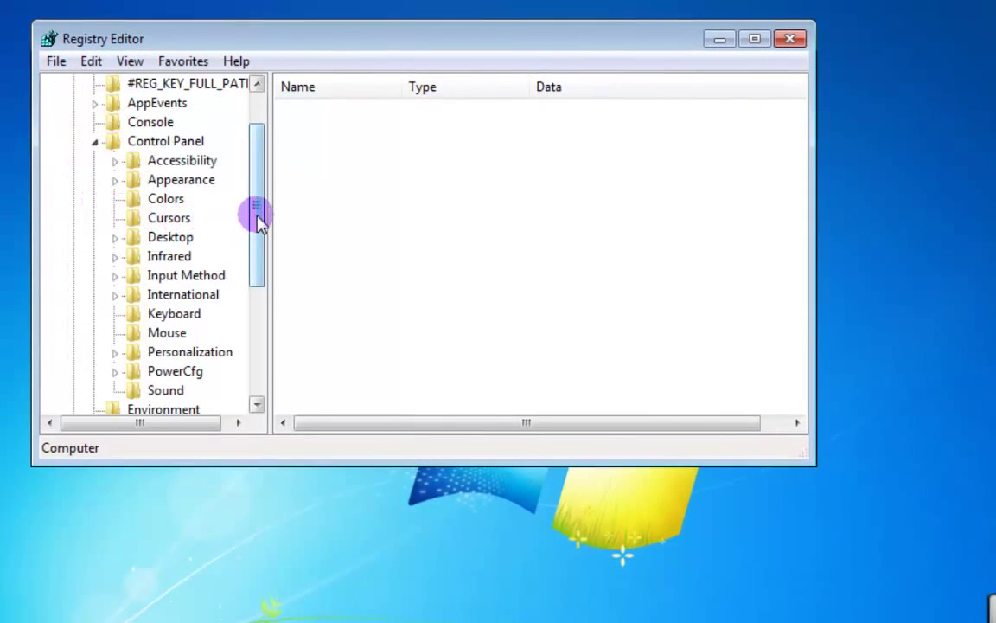
drag(255, 215, 259, 232)
click(168, 313)
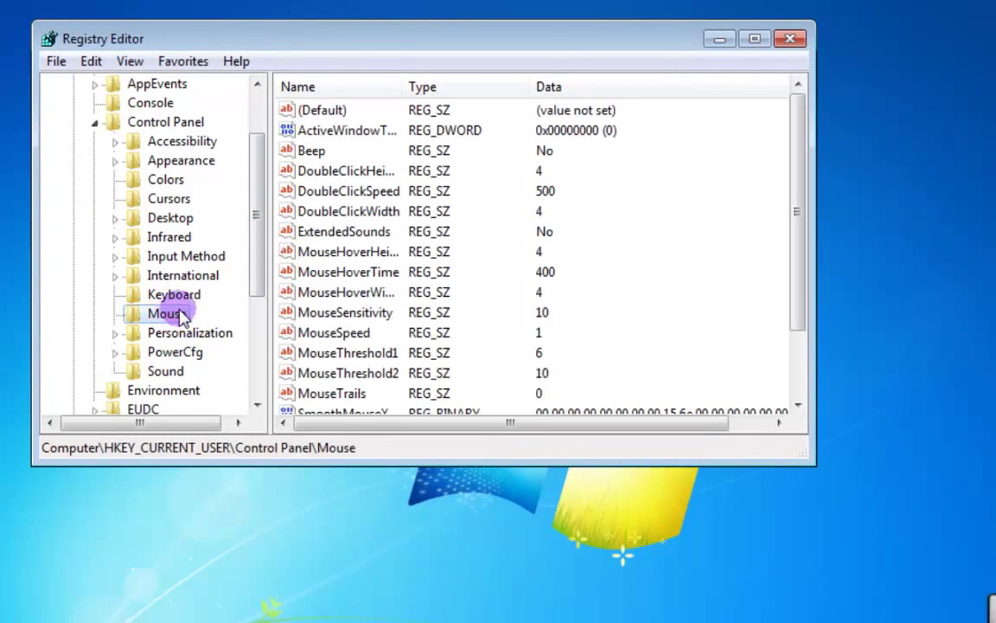
Set the MouseHoverTime value data to 150
double_click(348, 271)
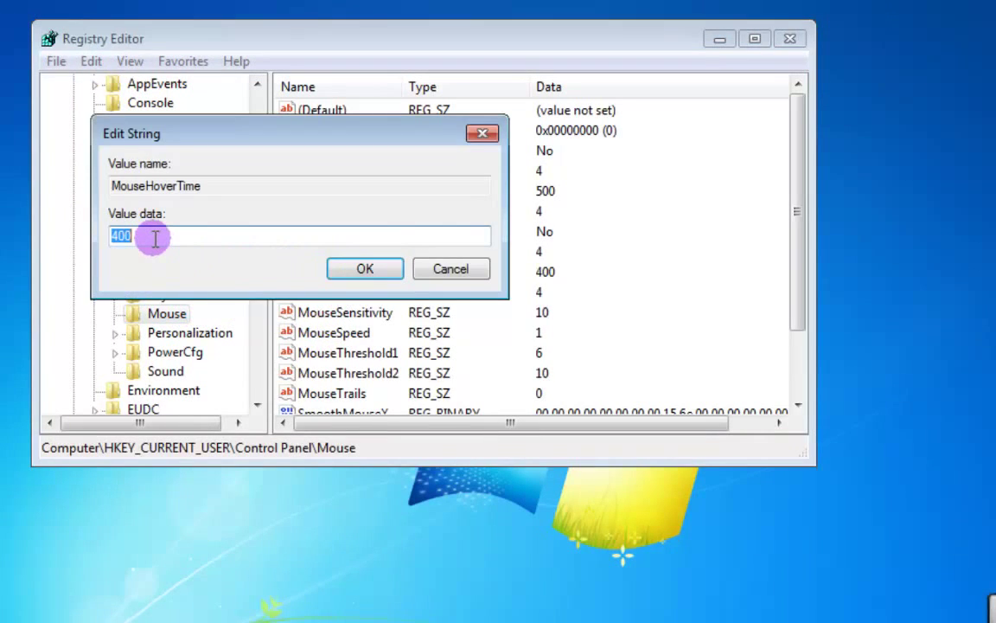
text(150)
click(347, 268)
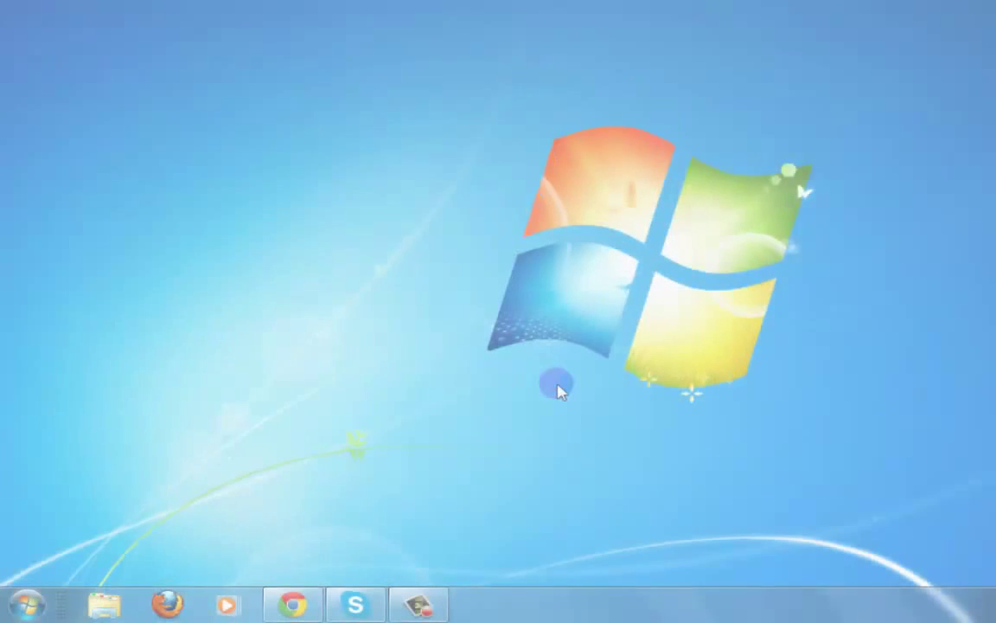
Launch the Registry Editor with regedit and go to the key HKEY_LOCAL_MACHINE\SYSTEM\CurrentControlSet\Control
key(super+r)
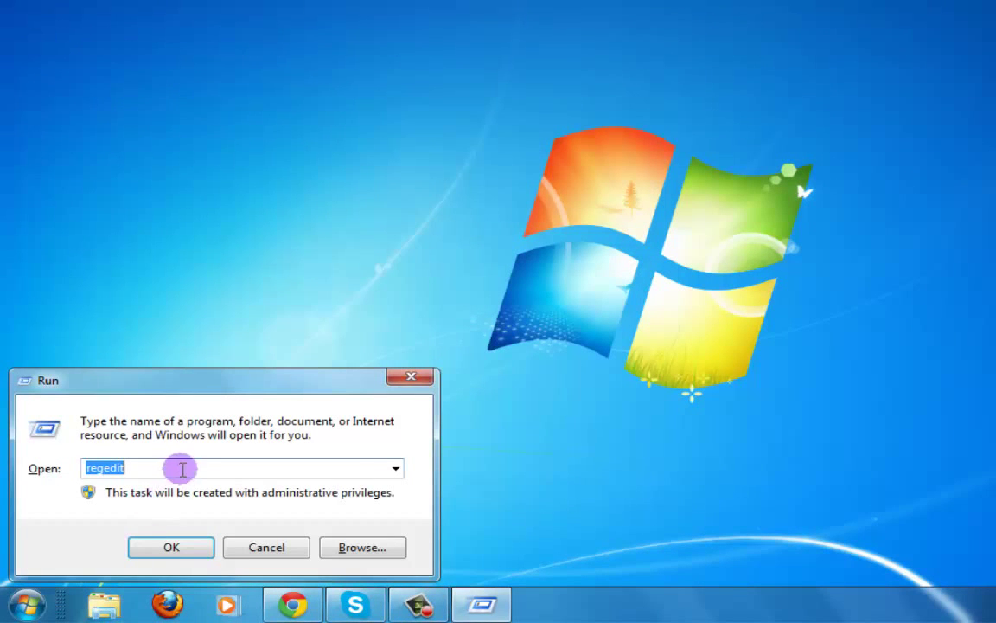
click(194, 465)
click(192, 550)
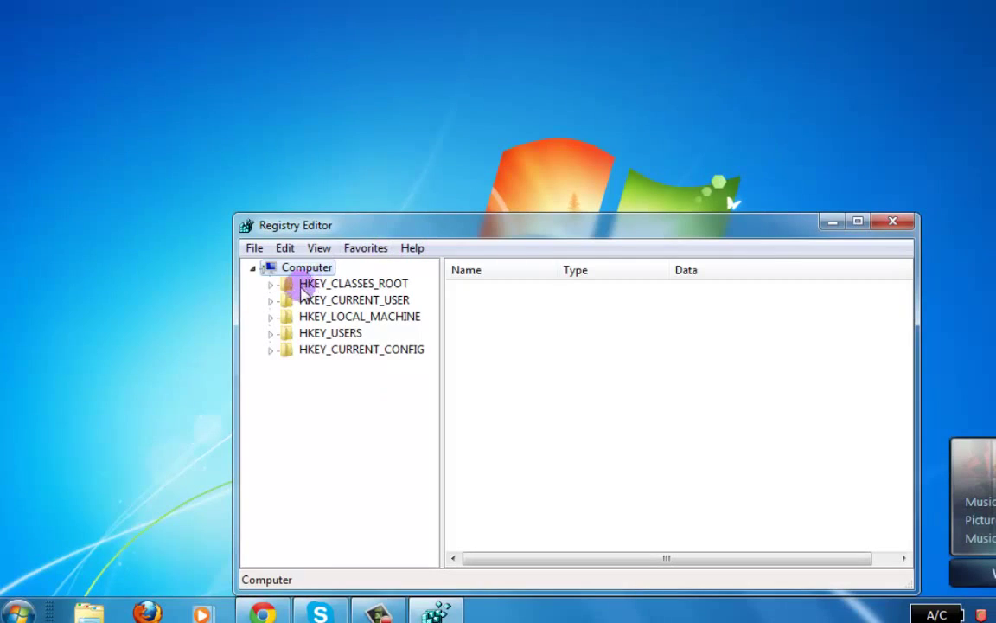
mouse_move(378, 227)
mouse_down()
mouse_move(388, 165)
mouse_move(380, 121)
mouse_up()
click(279, 180)
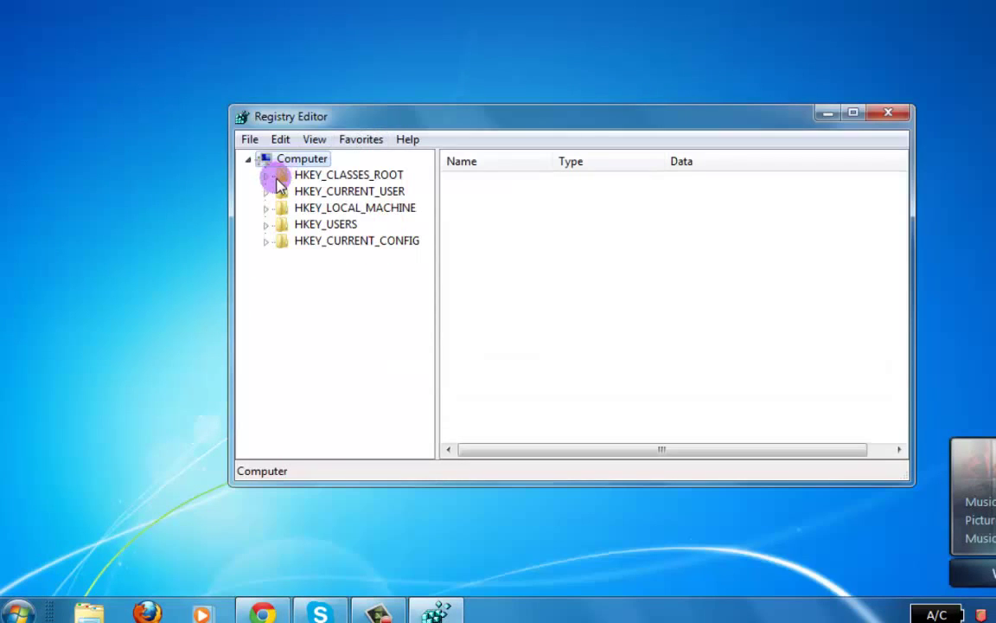
click(267, 208)
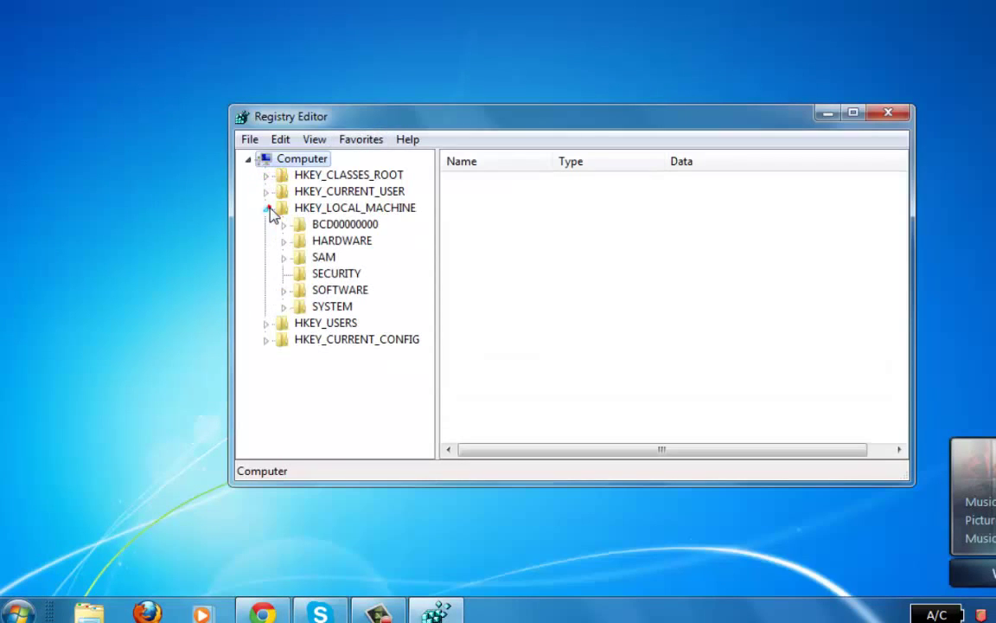
click(284, 307)
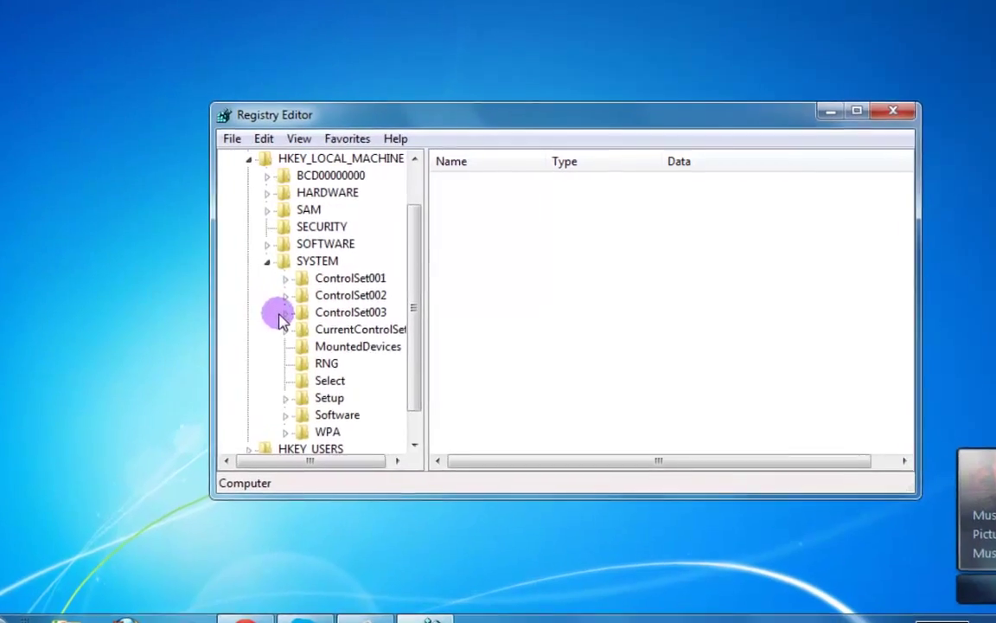
click(285, 329)
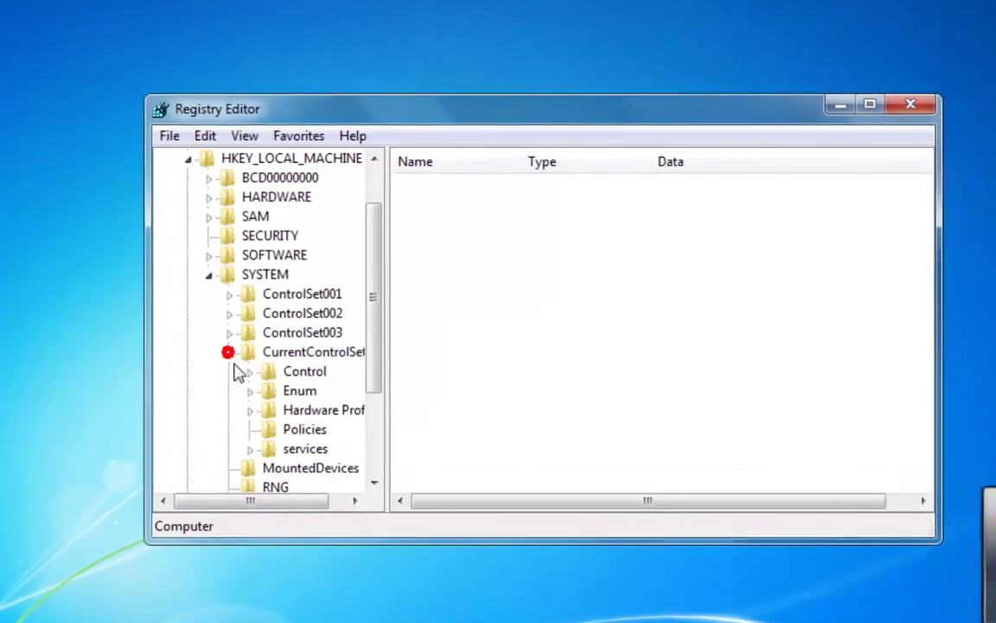
click(241, 382)
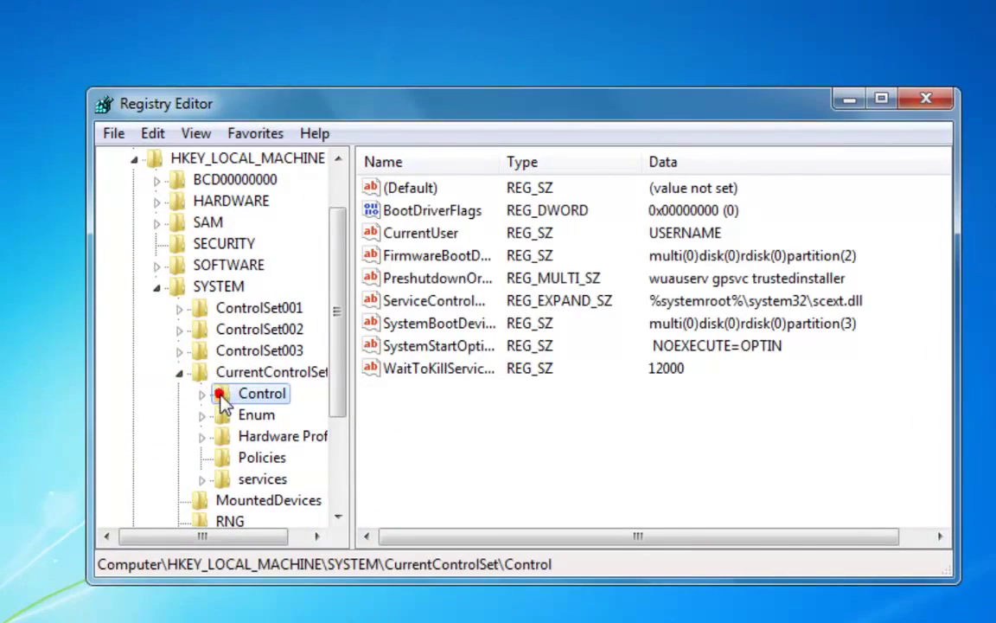
Set the WaitToKillServiceTimeout value data to 3000
double_click(436, 372)
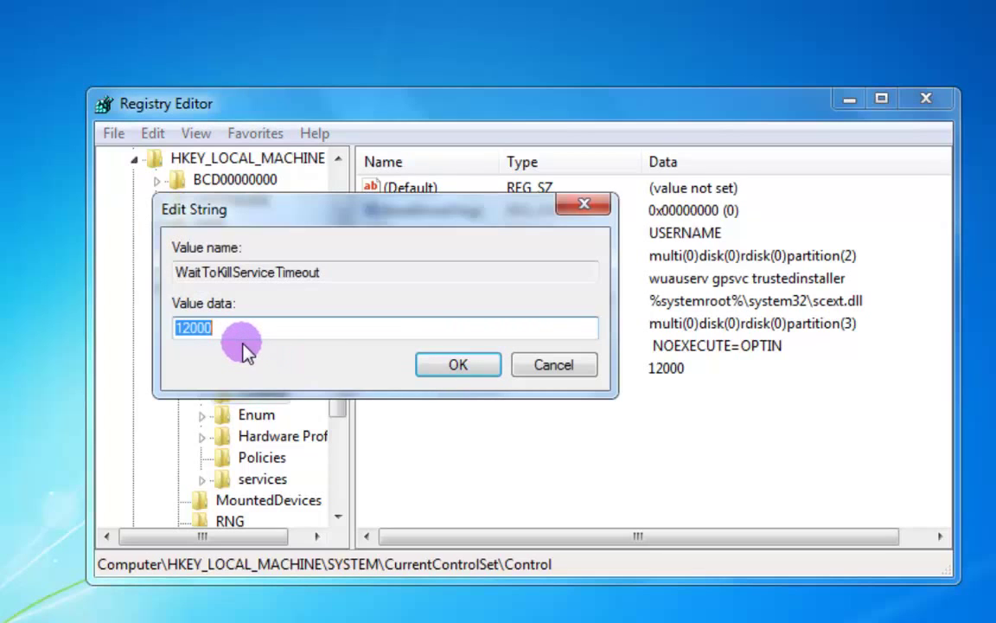
text(3)
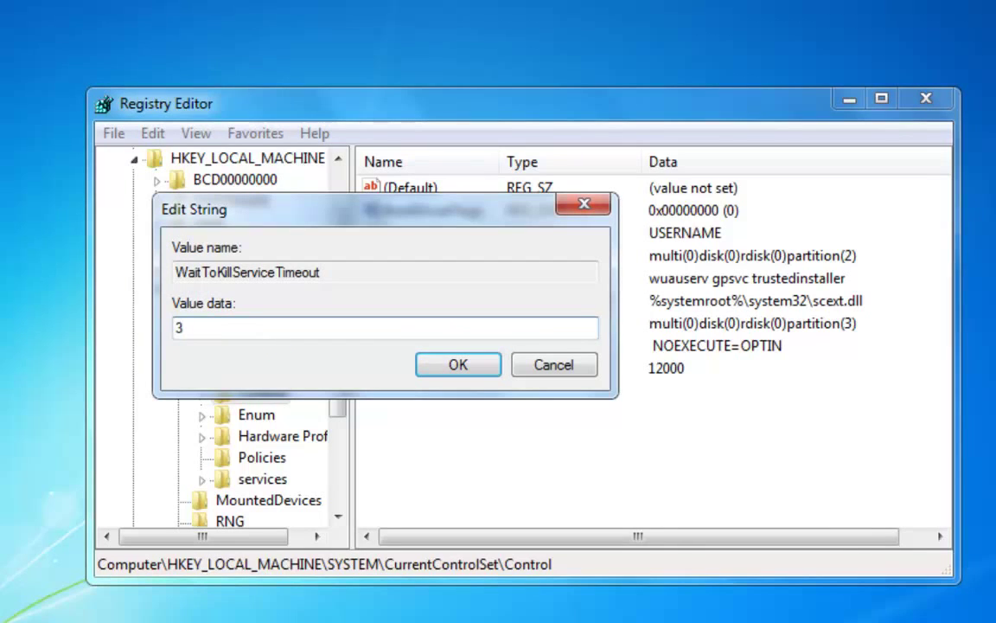
click(458, 364)
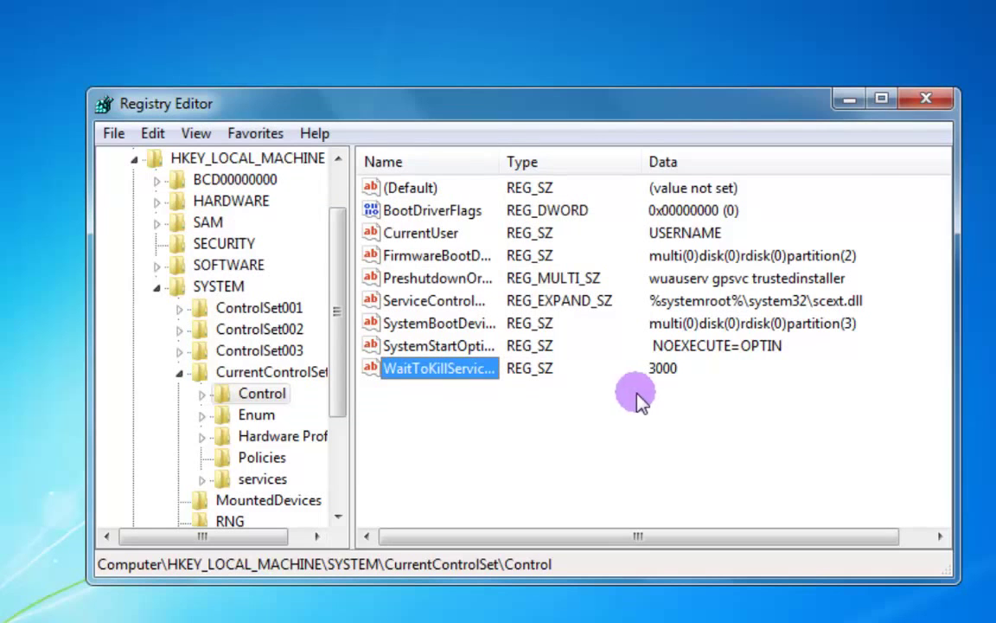
Close the Registry Editor and open the ReadyBoost settings in the properties of Removable Disk (H:)
click(924, 102)
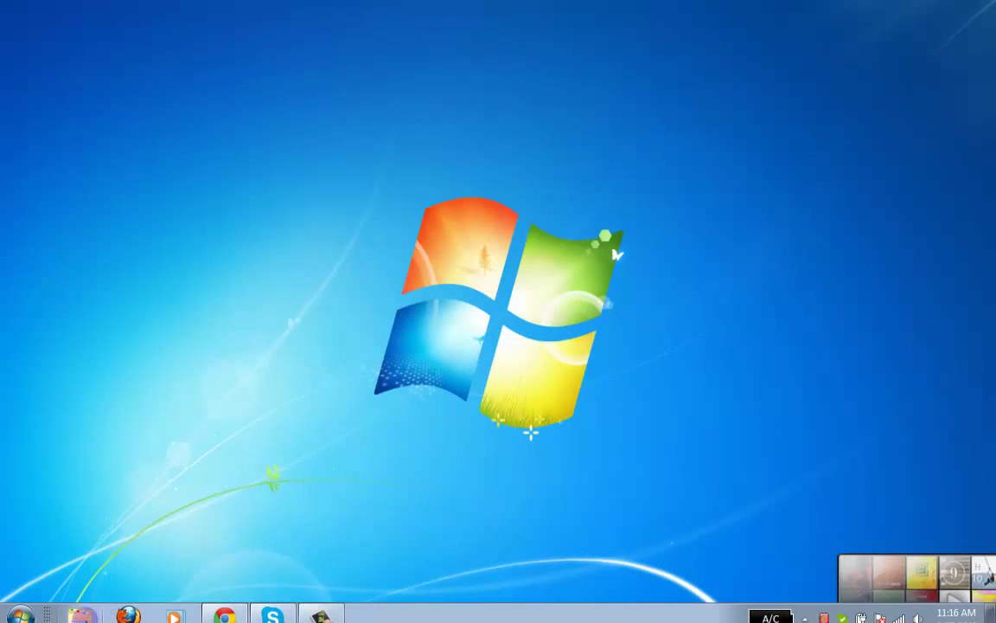
click(81, 614)
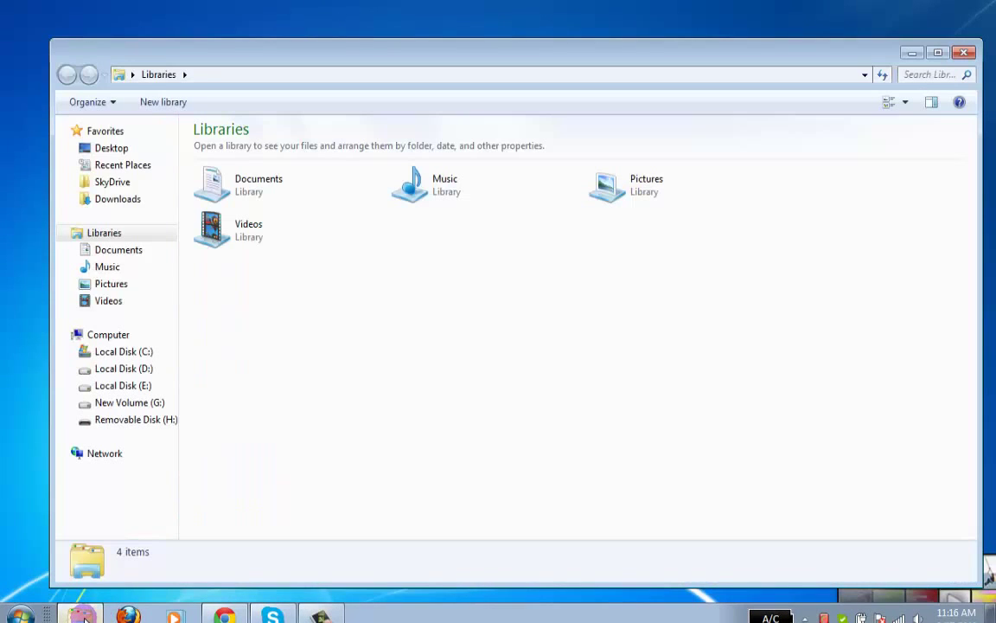
click(108, 334)
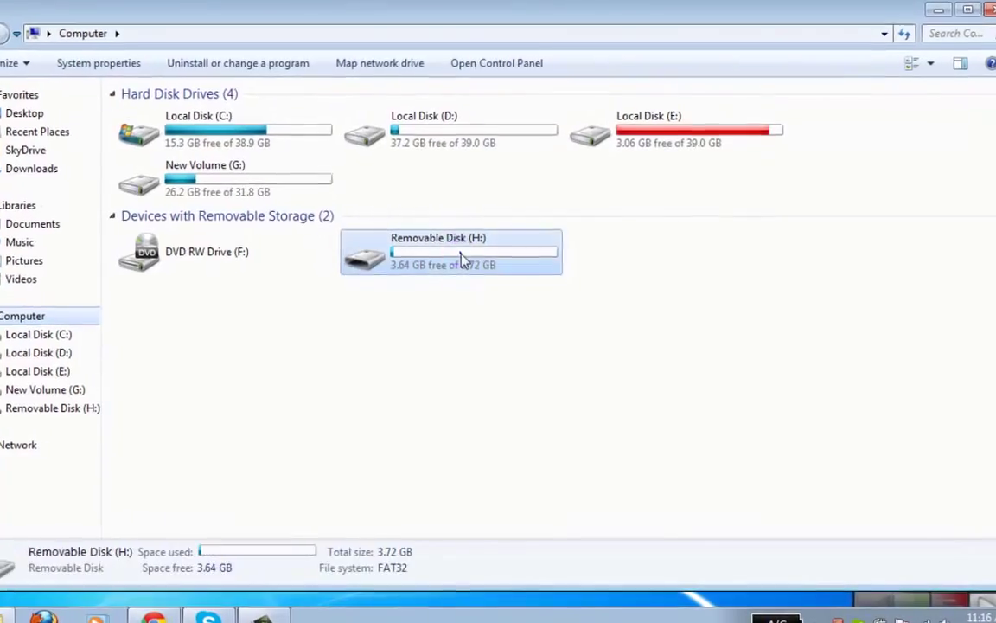
right_click(481, 265)
click(509, 594)
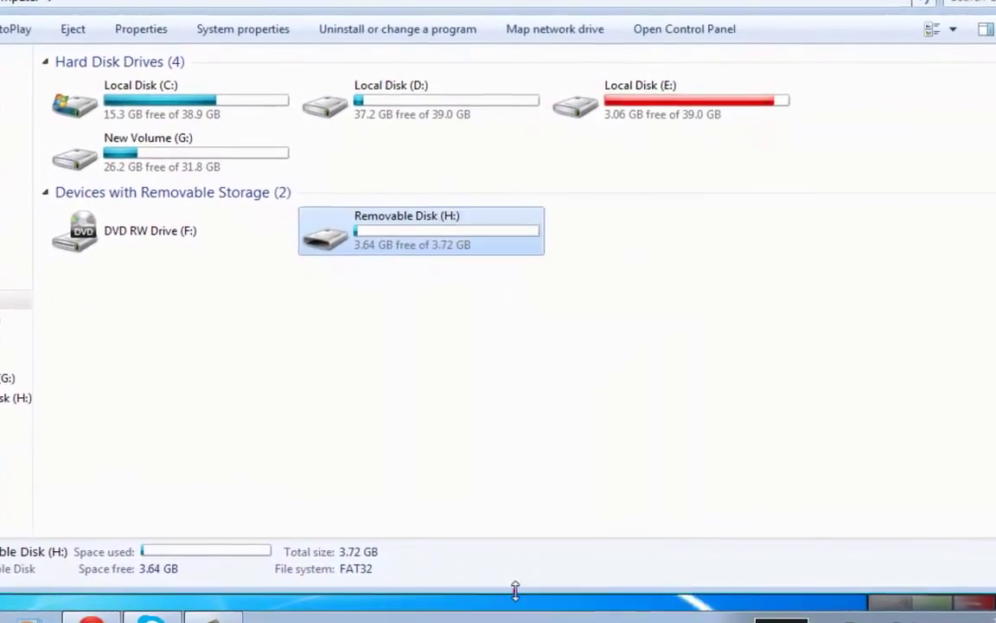
click(674, 190)
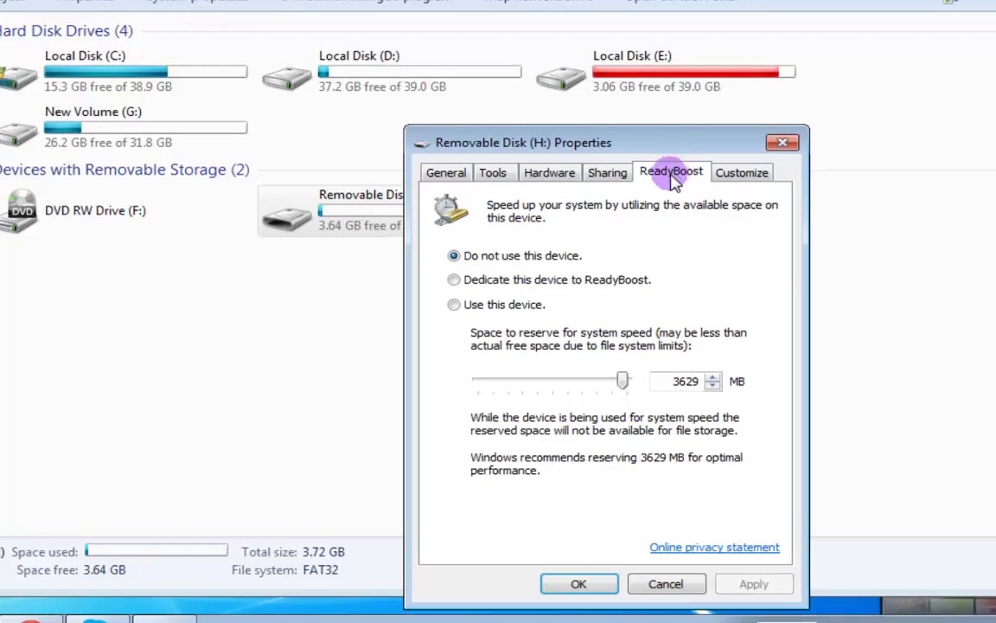
Set ReadyBoost to use Removable Disk (H:) with 3344 MB reserved for system speed, and apply the settings
click(492, 307)
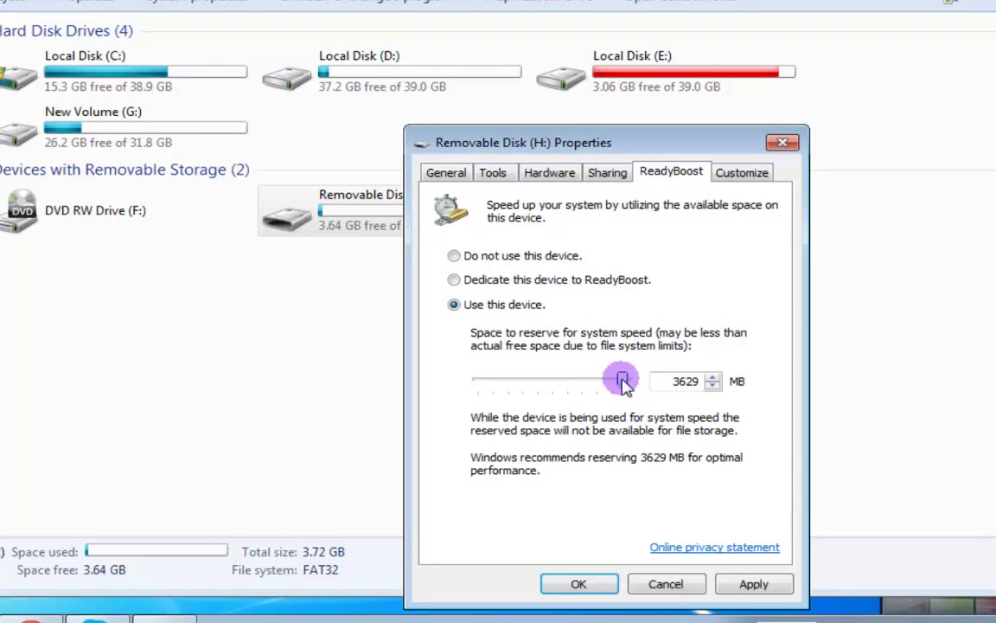
drag(624, 385, 612, 381)
click(729, 586)
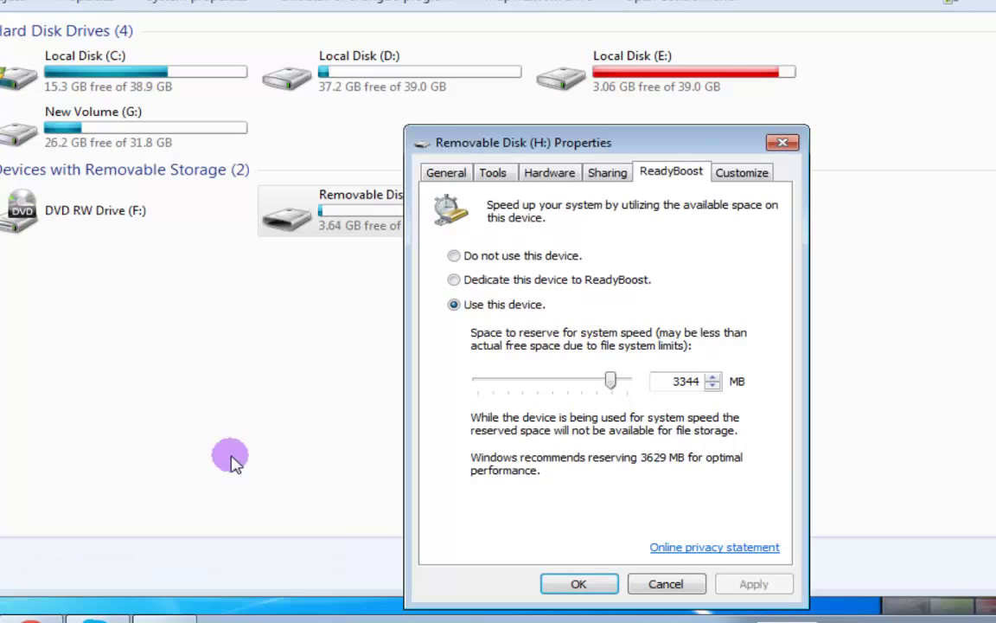
click(578, 585)
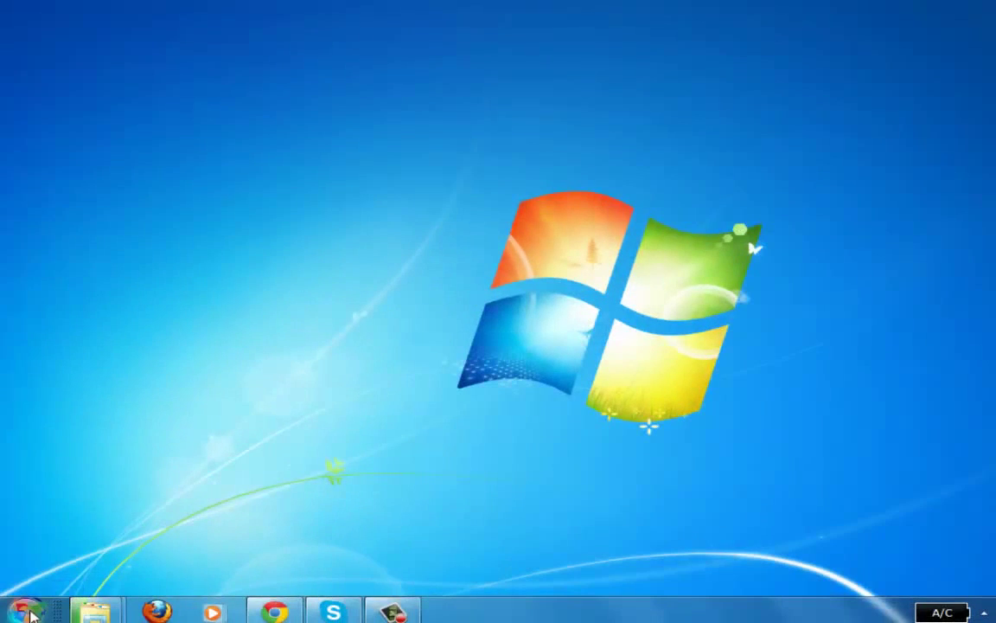
Launch Registry Recycler and select all registry categories for the scan
click(33, 611)
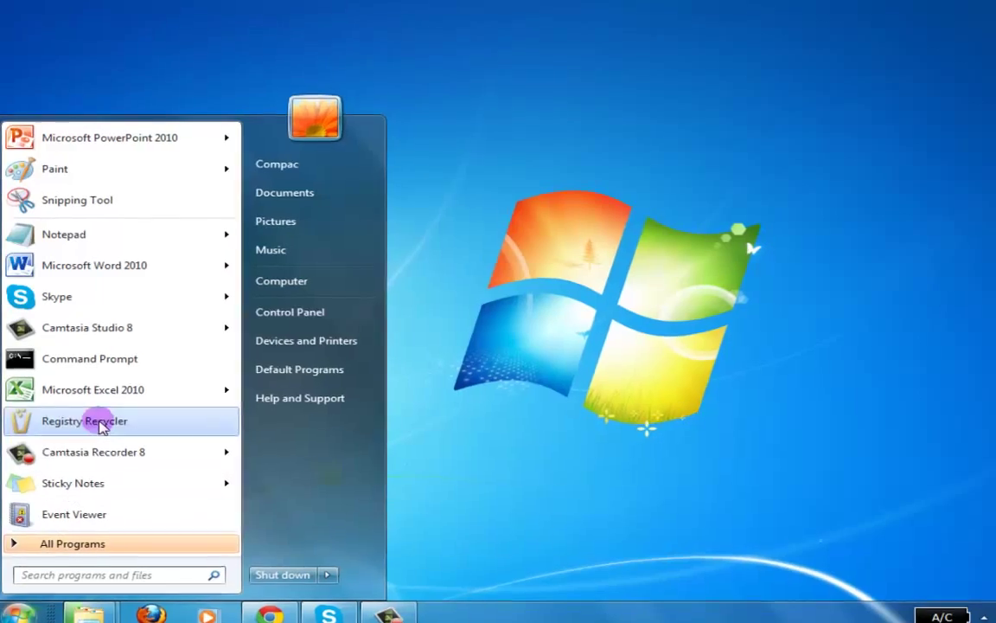
click(102, 422)
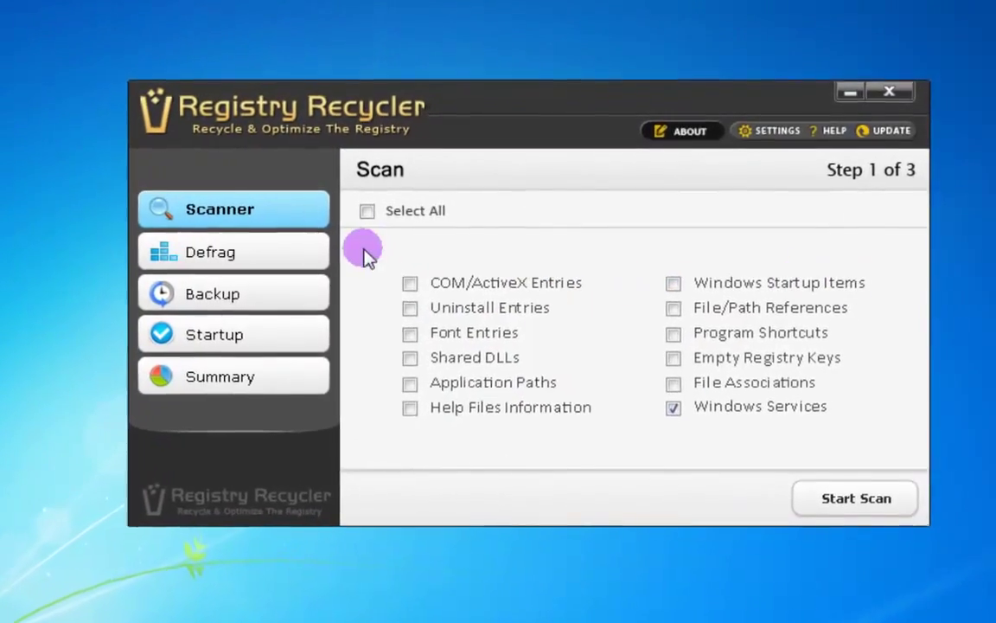
click(368, 211)
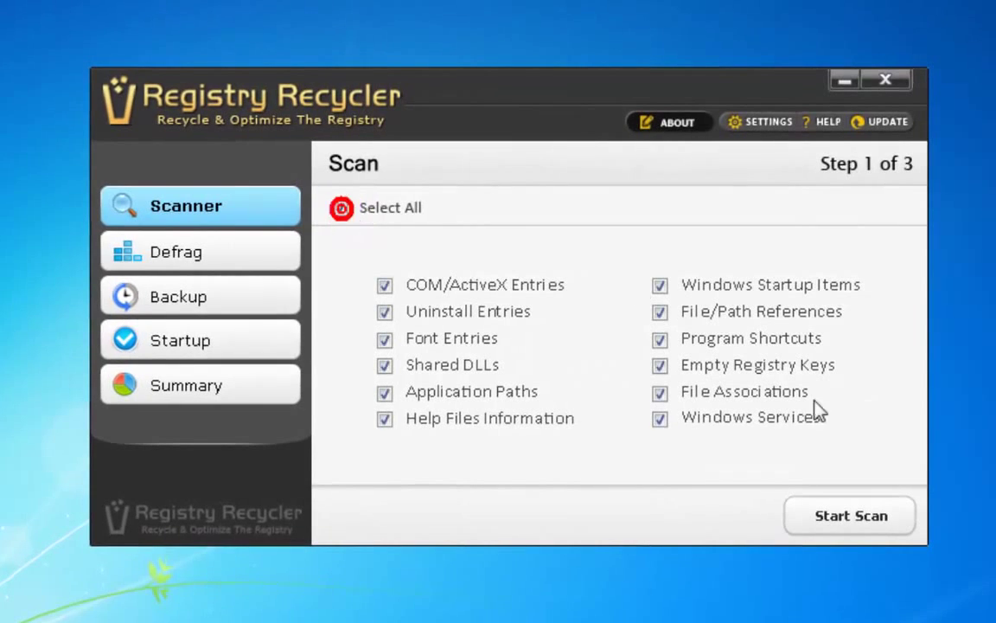
Scan the registry for the selected categories and fix all the errors found
click(852, 523)
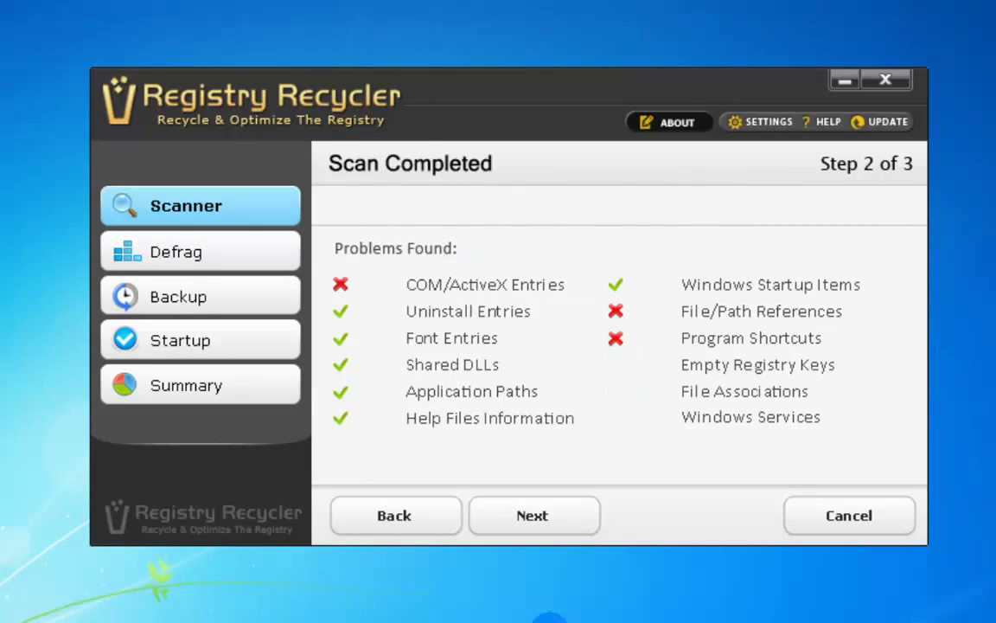
click(533, 517)
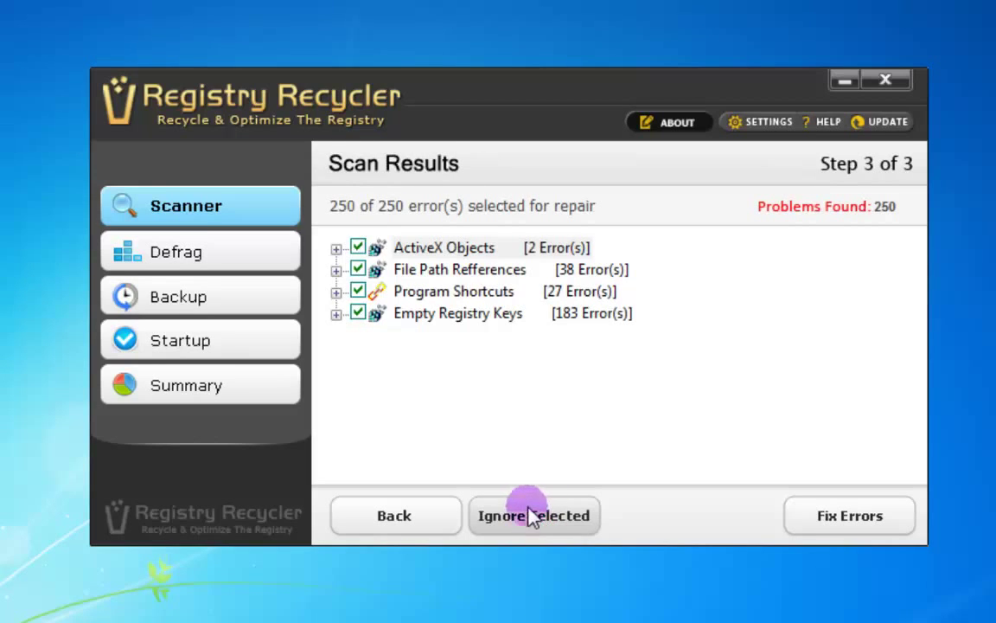
click(841, 517)
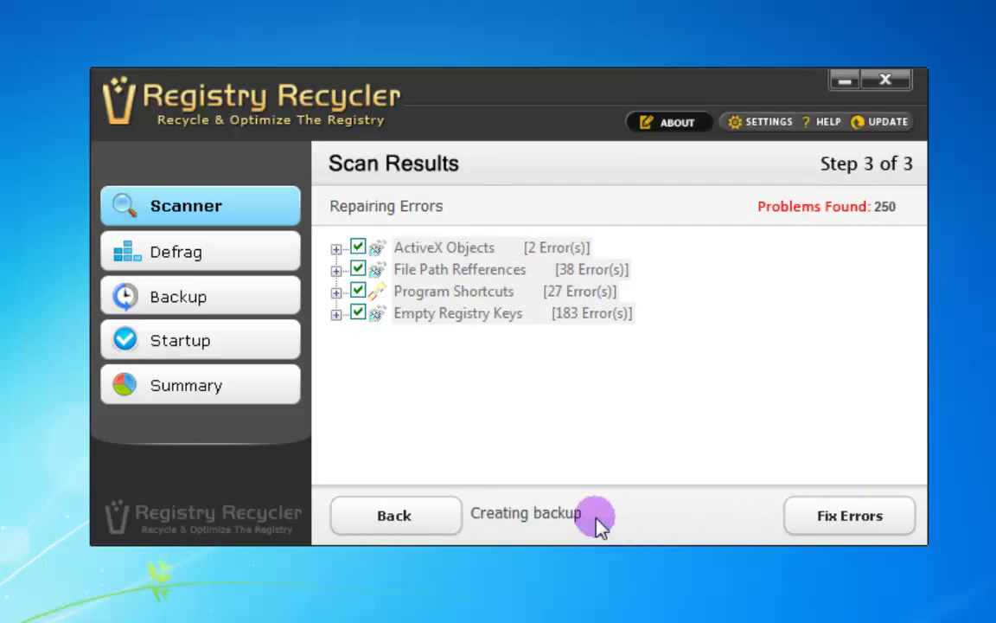